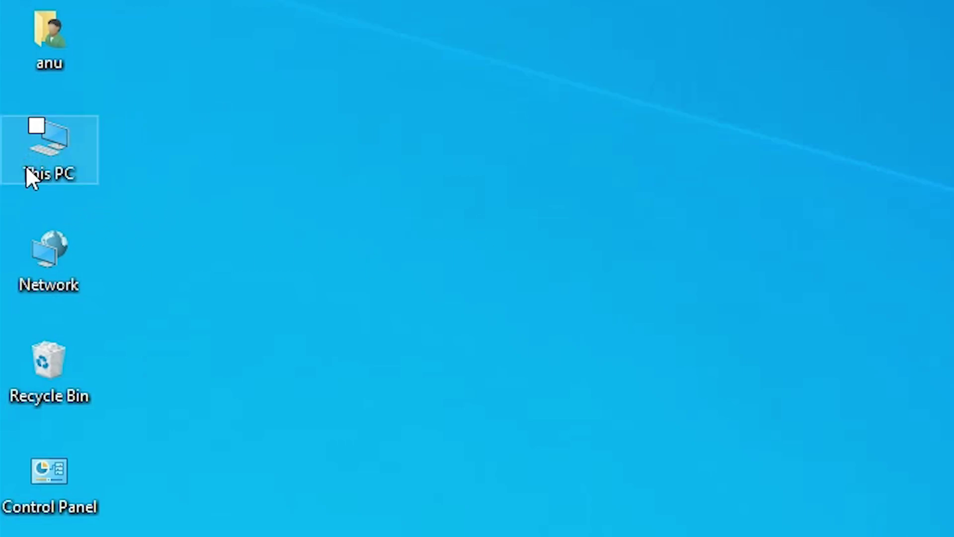
Check This PC's system properties to confirm the system type.
{"action": "right_click", "coordinate": [39, 160]}
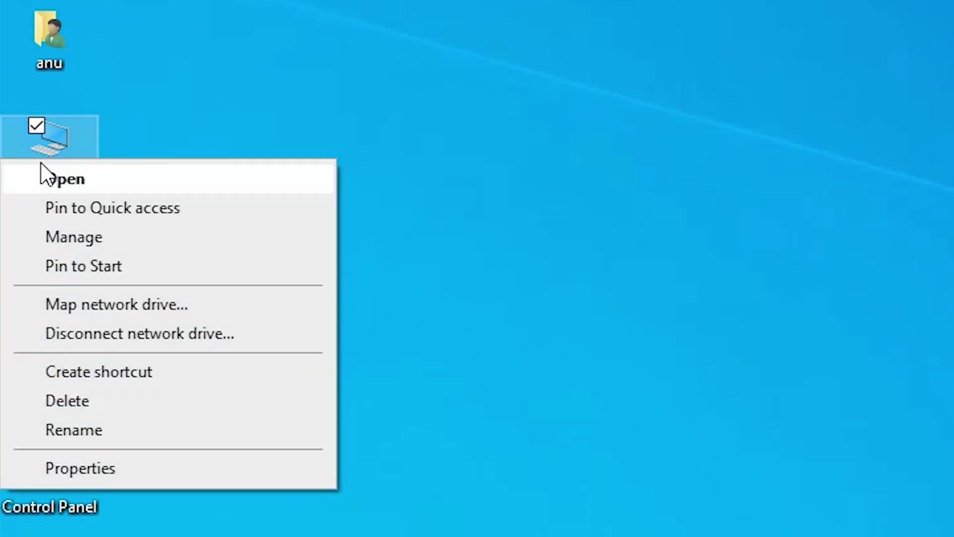
{"action": "left_click", "coordinate": [117, 469]}
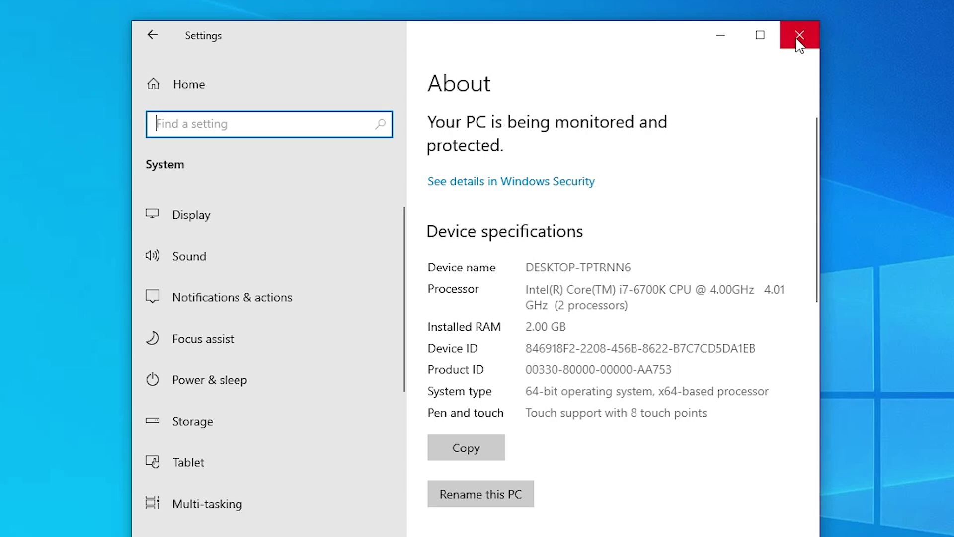
{"action": "left_click", "coordinate": [797, 40]}
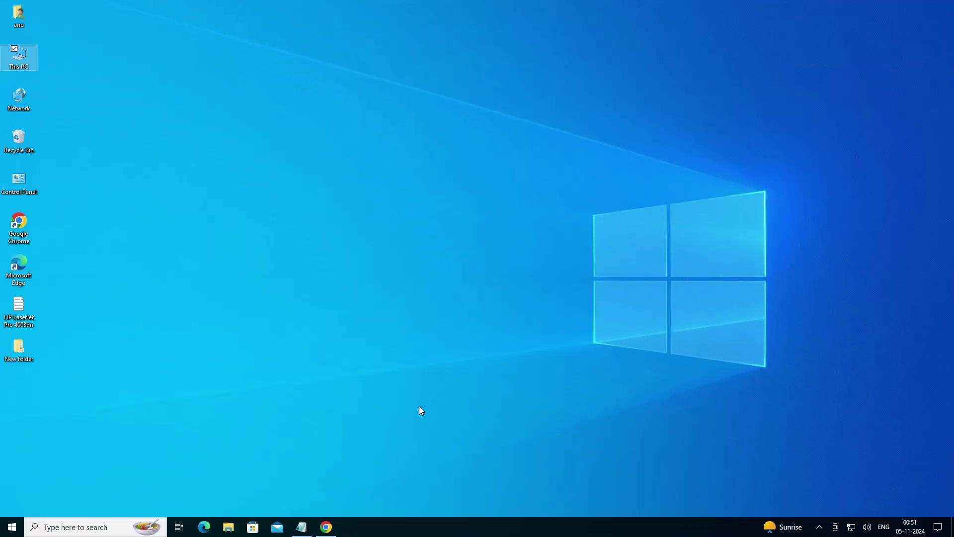
Select the full 64-bit Mega link URL in the printer driver notes.
{"action": "left_click", "coordinate": [303, 527]}
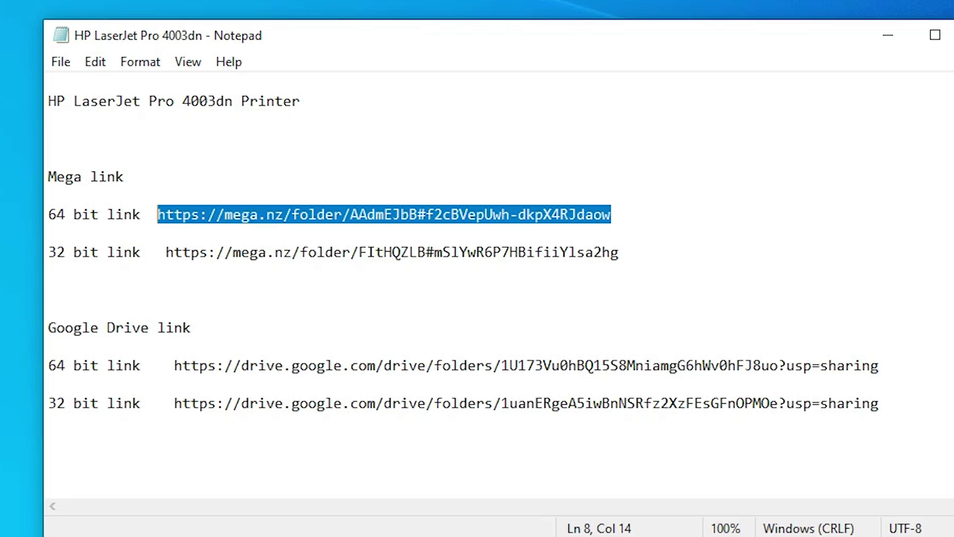
{"action": "left_click", "coordinate": [48, 346]}
{"action": "key", "text": "shift+Up"}
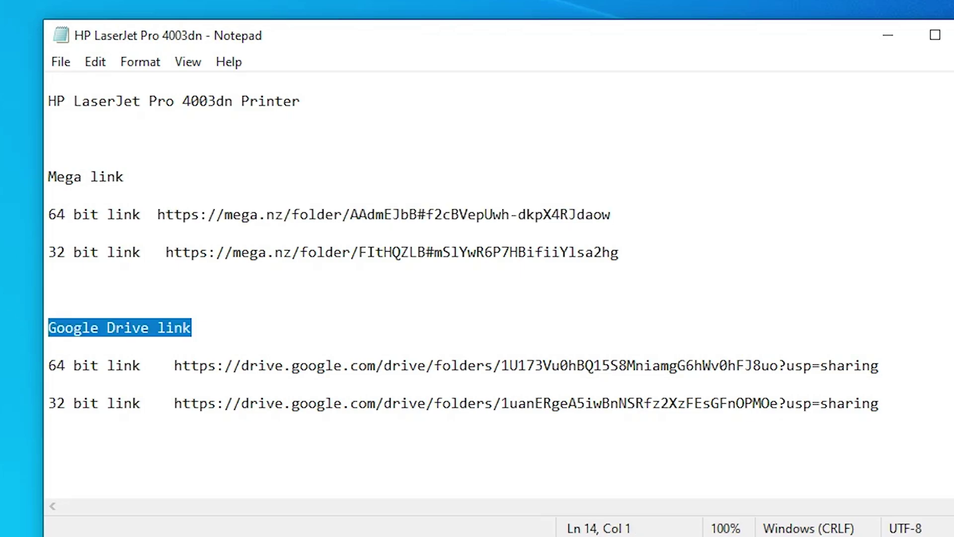
{"action": "left_click", "coordinate": [157, 214]}
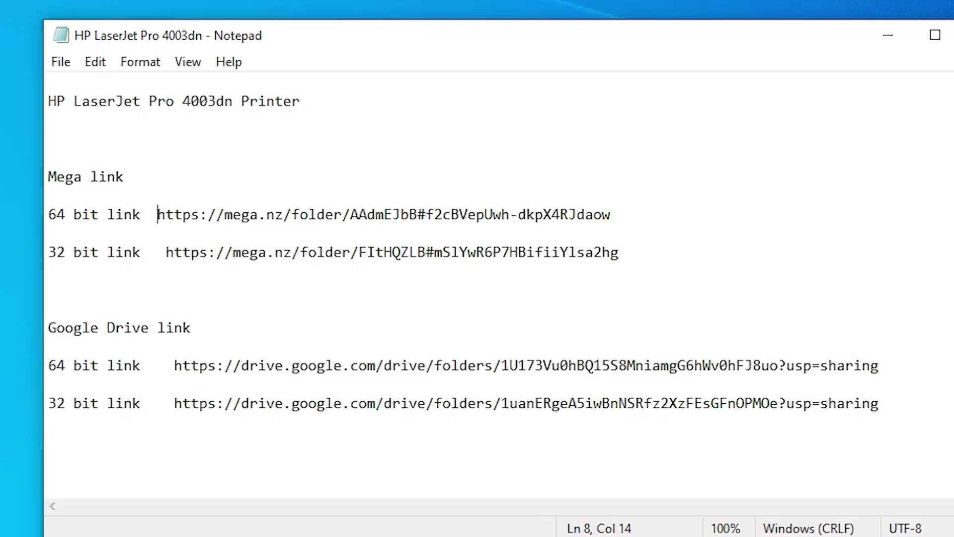
{"action": "key", "text": "shift+Up"}
{"action": "left_click", "coordinate": [157, 214]}
{"action": "key", "text": "shift+End"}
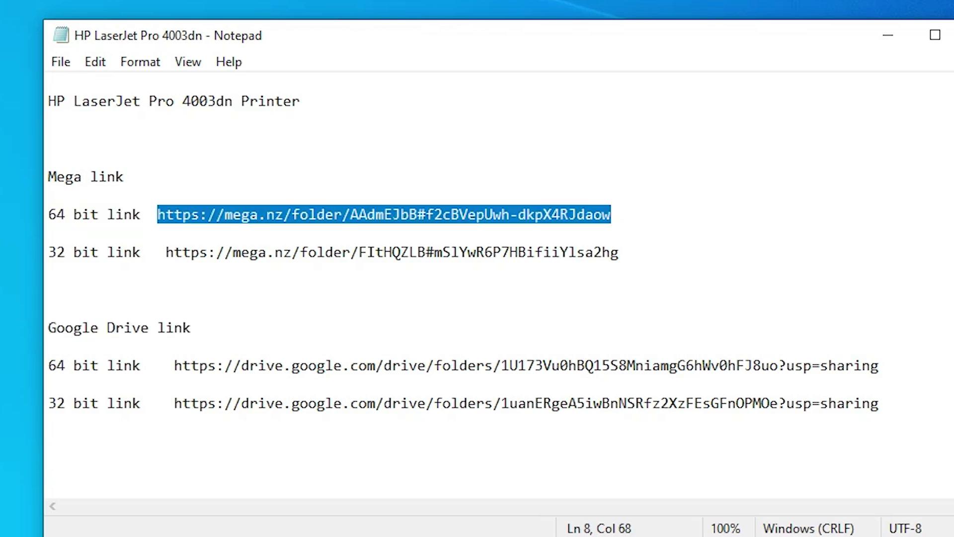
{"action": "left_click_drag", "start_coordinate": [165, 252], "coordinate": [48, 234]}
{"action": "key", "text": "shift+End"}
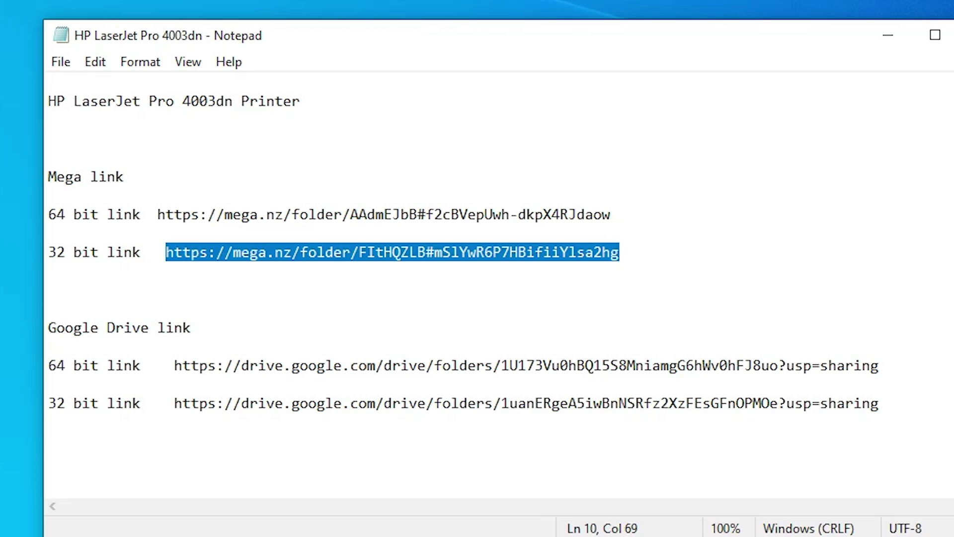
{"action": "left_click", "coordinate": [157, 214]}
{"action": "key", "text": "shift+End"}
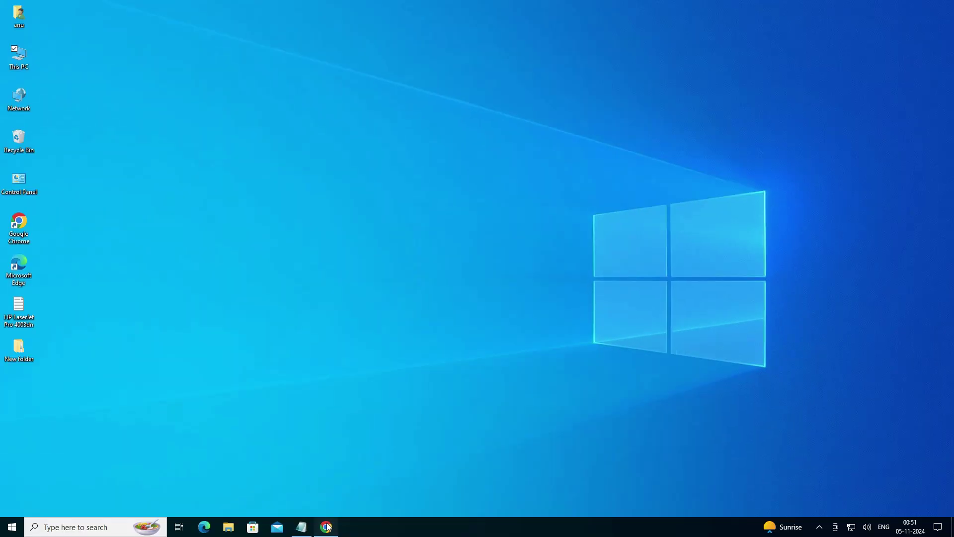
Download the MEGA driver folder as 64 bit.zip and show it in Downloads.
{"action": "left_click", "coordinate": [327, 527]}
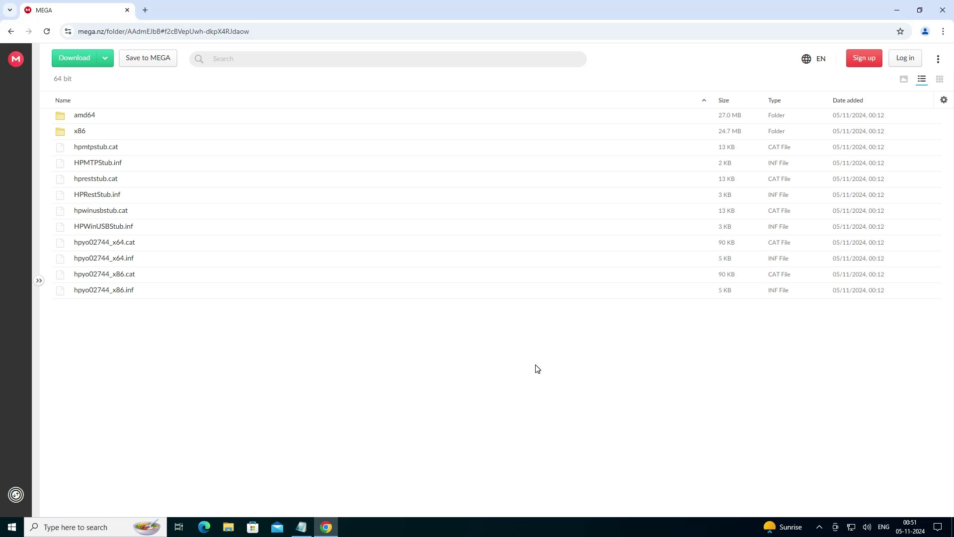
{"action": "left_click", "coordinate": [82, 60]}
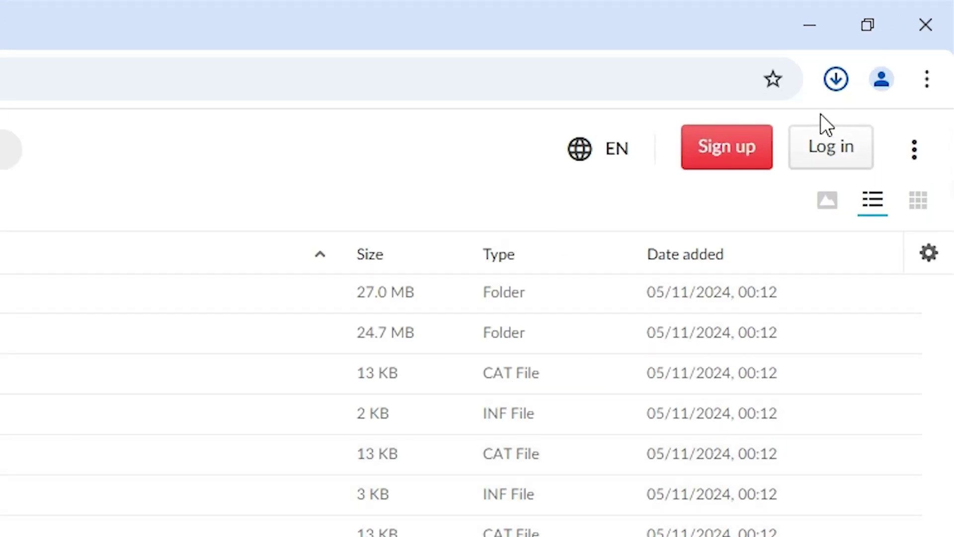
{"action": "left_click", "coordinate": [838, 80]}
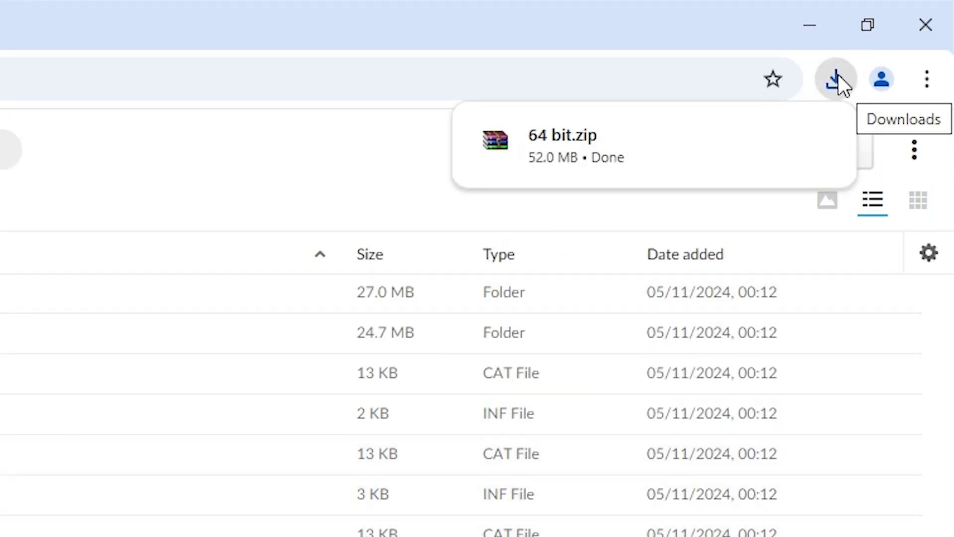
{"action": "left_click", "coordinate": [836, 75]}
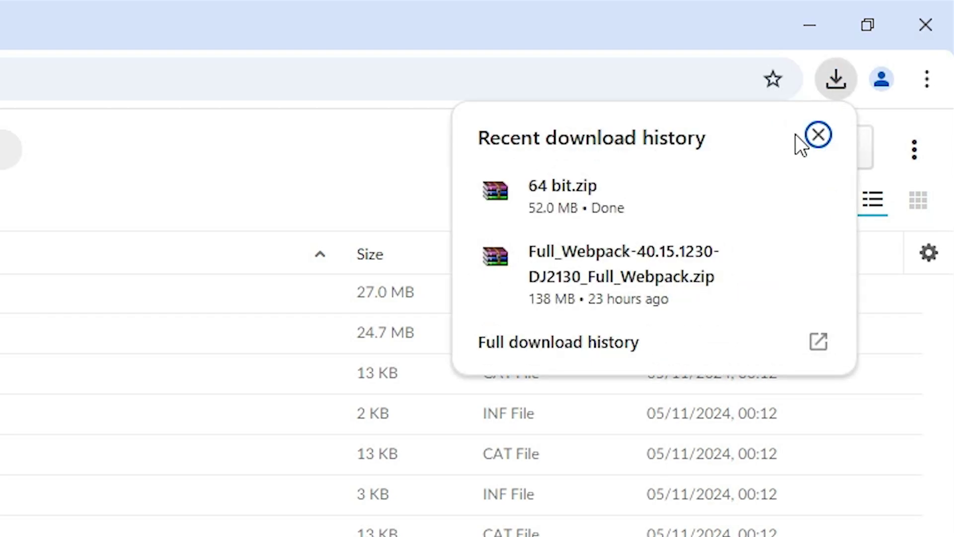
{"action": "mouse_move", "coordinate": [768, 194]}
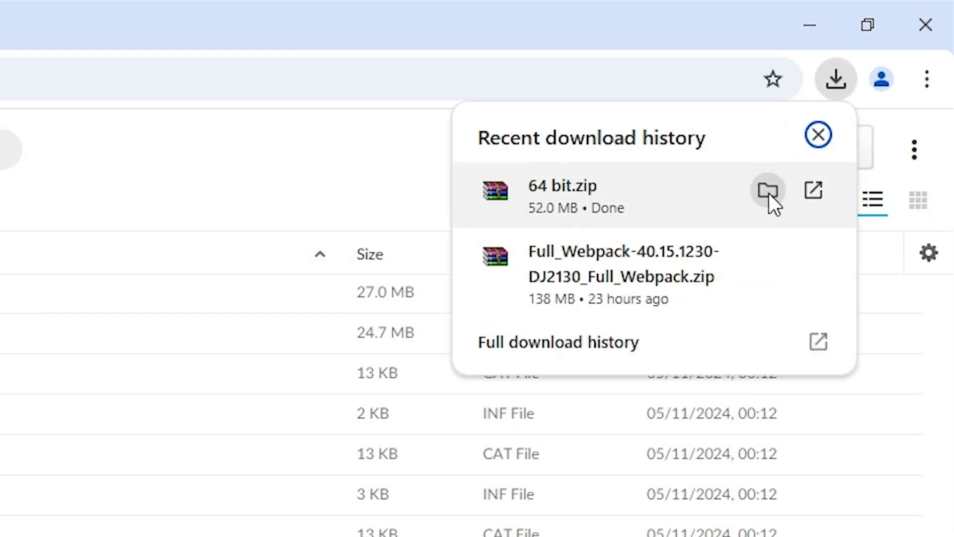
{"action": "left_click", "coordinate": [768, 193]}
{"action": "left_click", "coordinate": [819, 31]}
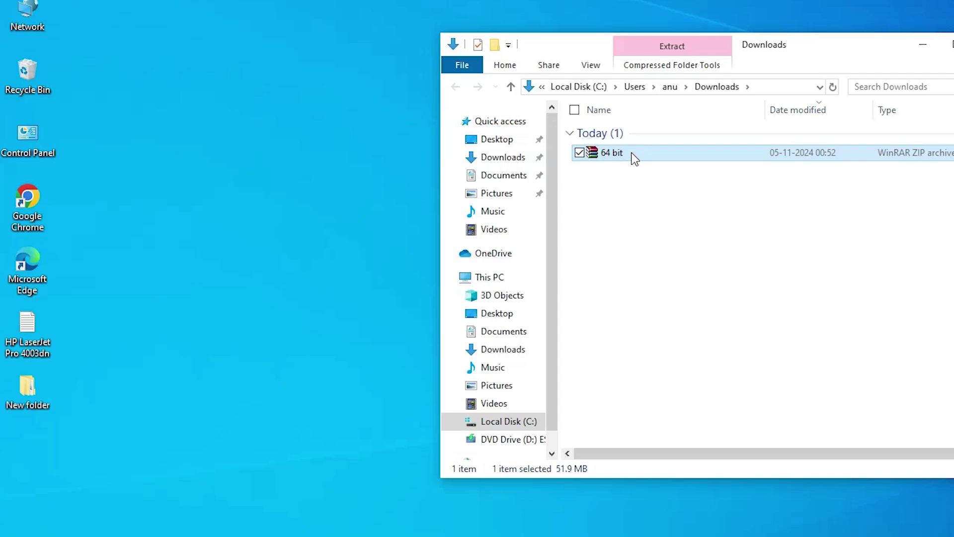
Move 64 bit.zip onto the desktop and extract it into a 64 bit folder.
{"action": "left_click_drag", "start_coordinate": [633, 158], "coordinate": [136, 273]}
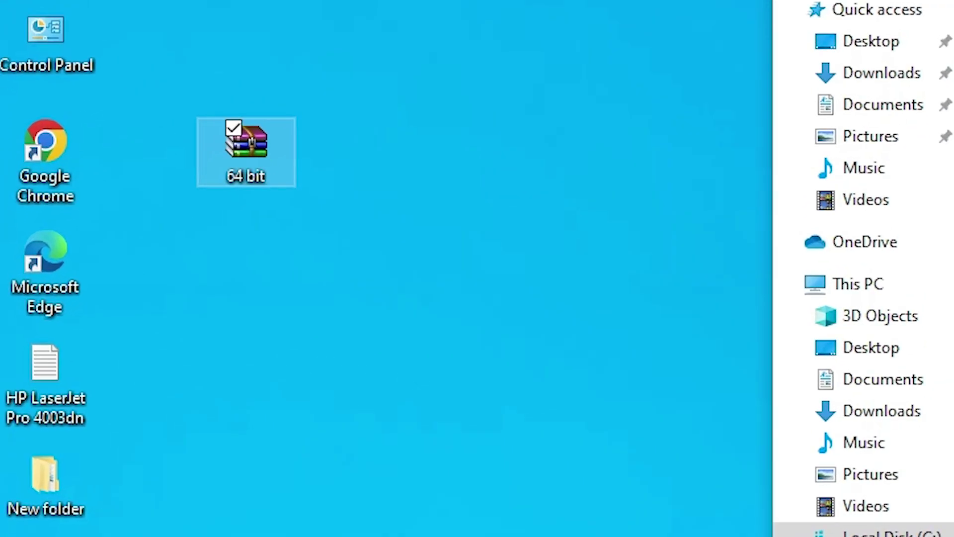
{"action": "left_click_drag", "start_coordinate": [259, 142], "coordinate": [36, 391]}
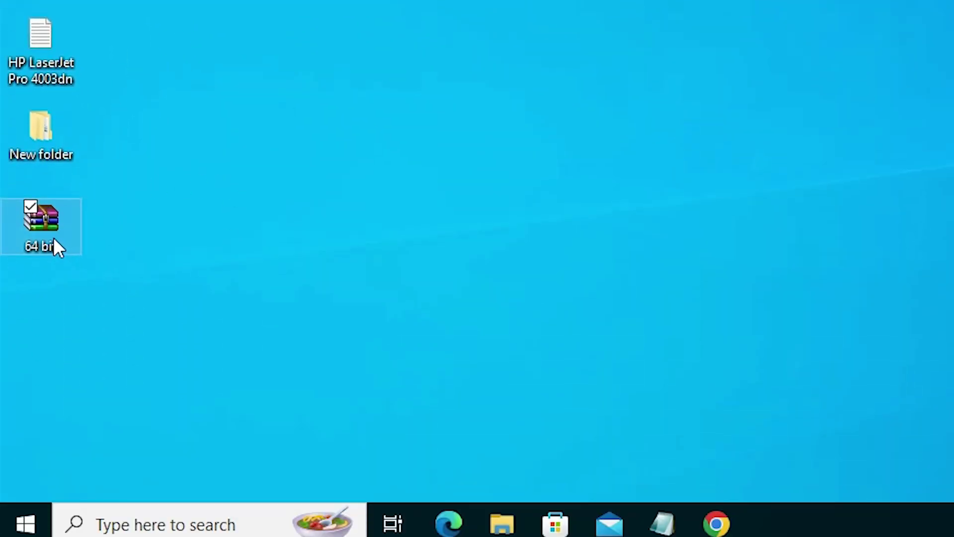
{"action": "right_click", "coordinate": [51, 228]}
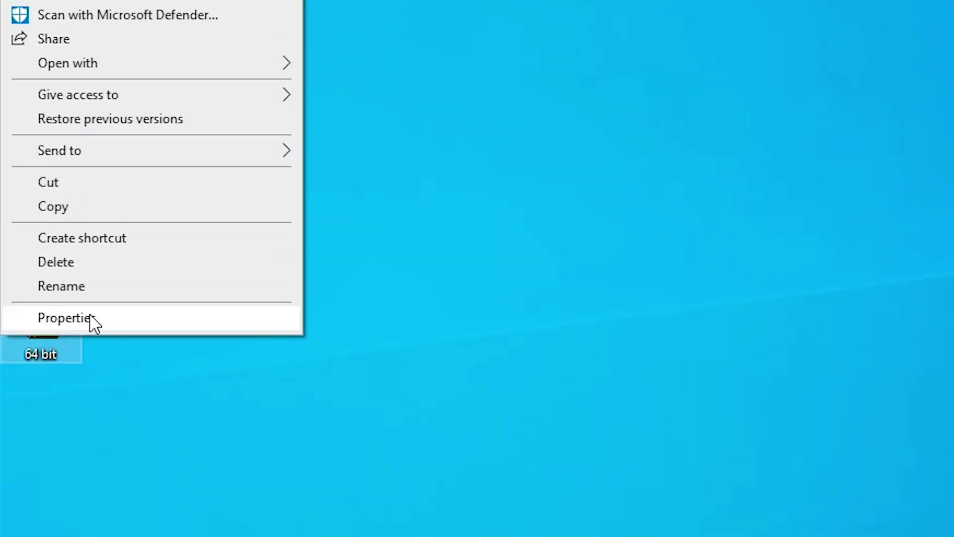
{"action": "left_click", "coordinate": [108, 77]}
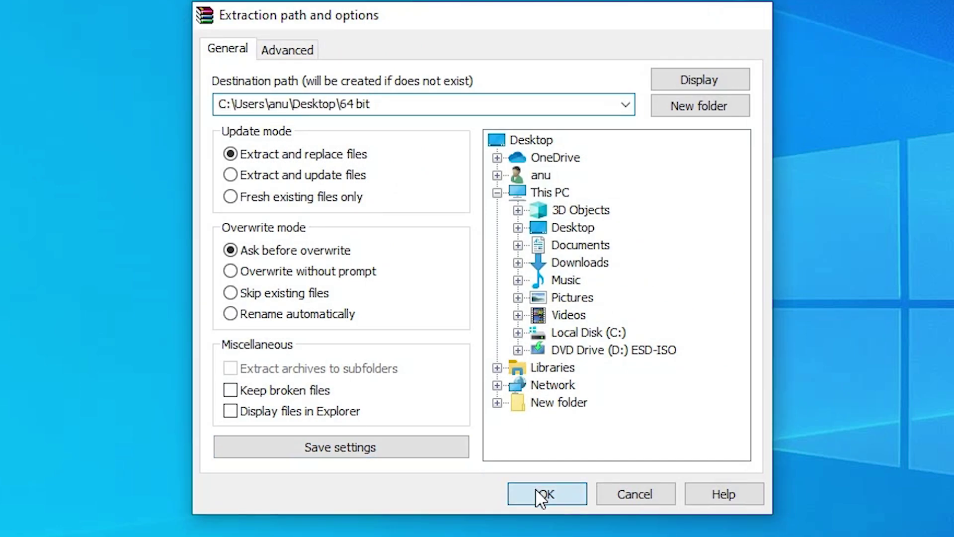
{"action": "left_click", "coordinate": [537, 492]}
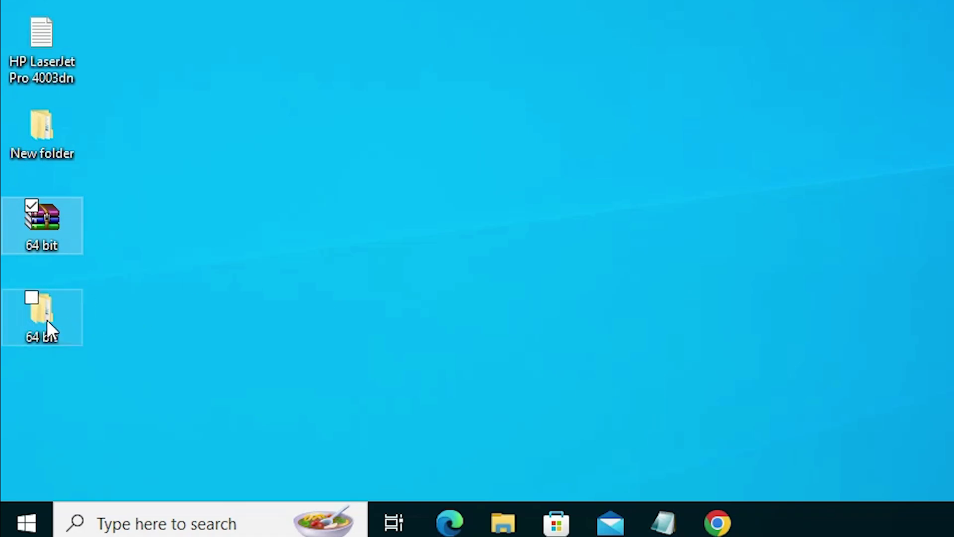
Inspect the extracted folder's hpyo02744_x64 and hpyo02744_x86 driver files, then close it.
{"action": "double_click", "coordinate": [47, 321]}
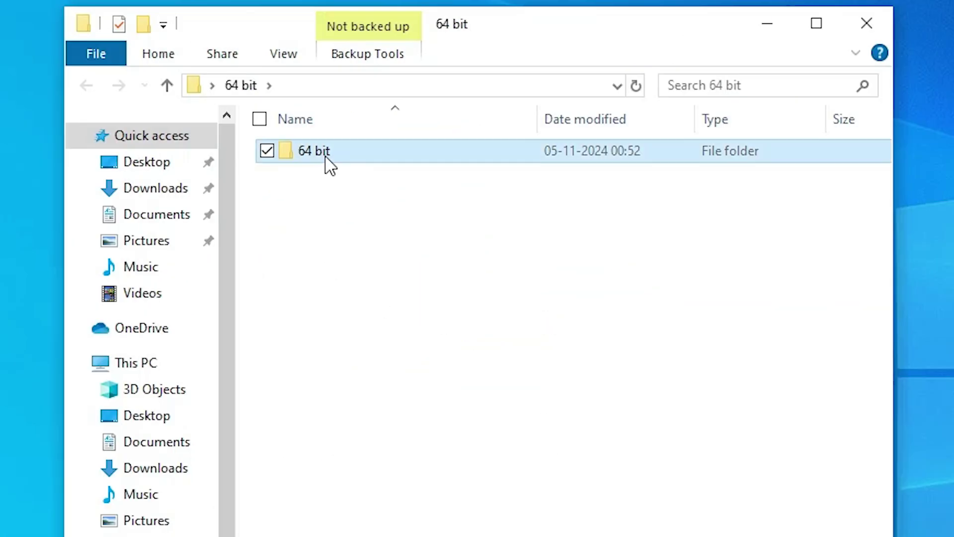
{"action": "double_click", "coordinate": [324, 155]}
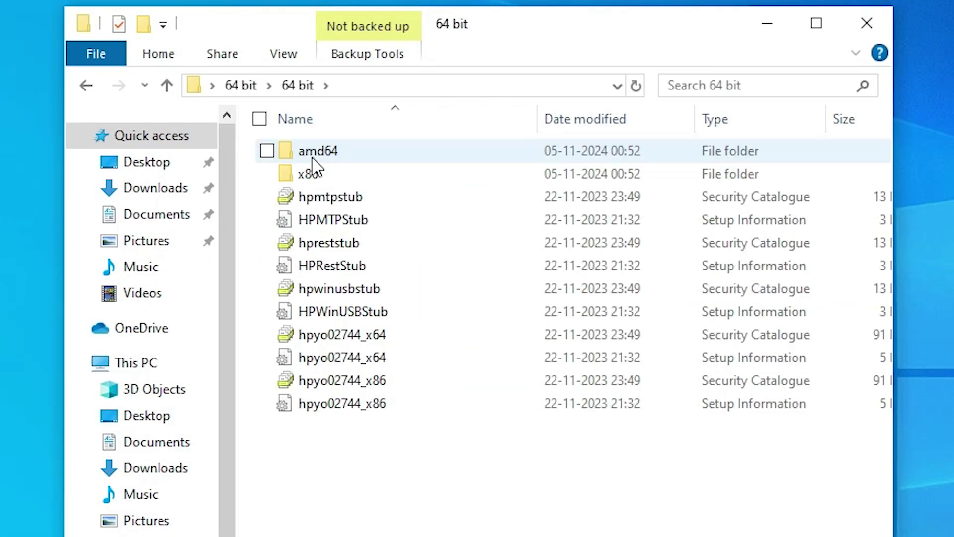
{"action": "left_click", "coordinate": [364, 360]}
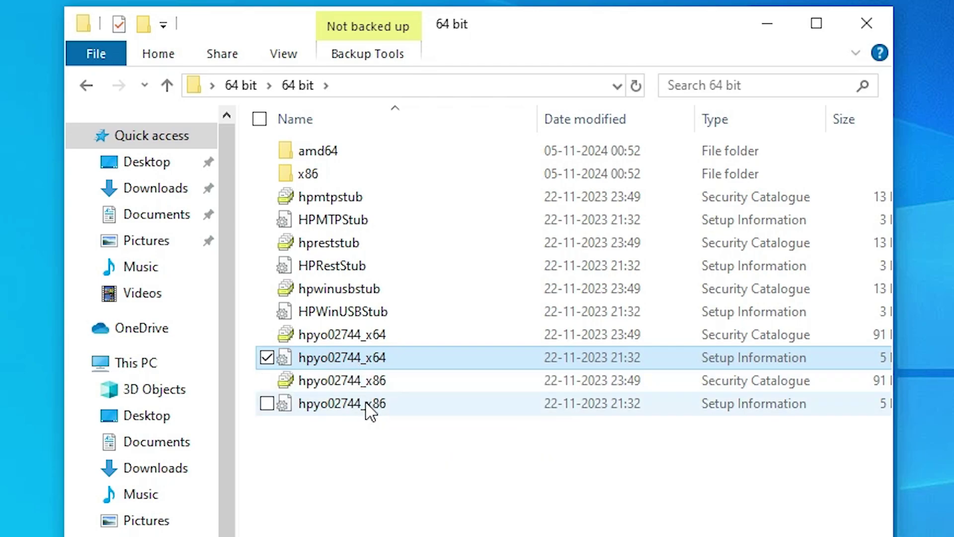
{"action": "left_click", "coordinate": [367, 407]}
{"action": "left_click", "coordinate": [868, 22]}
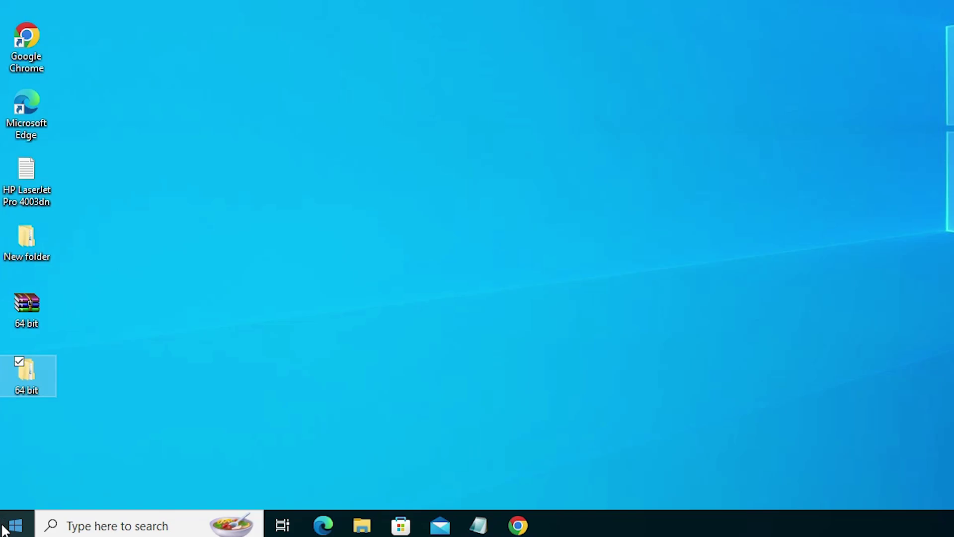
Search 'pri' to reach Printers & scanners and start adding a printer or scanner.
{"action": "left_click", "coordinate": [4, 529]}
{"action": "type", "text": "p"}
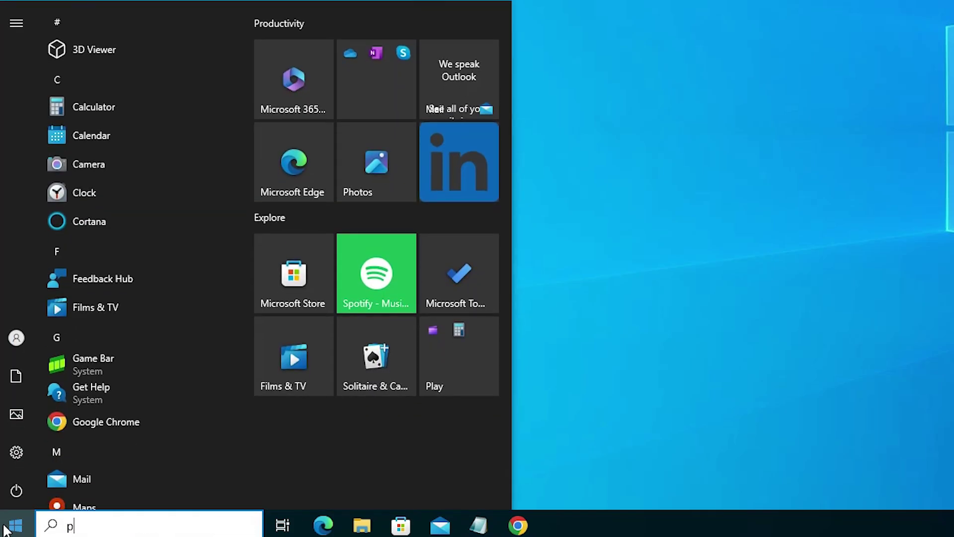
{"action": "type", "text": "ri"}
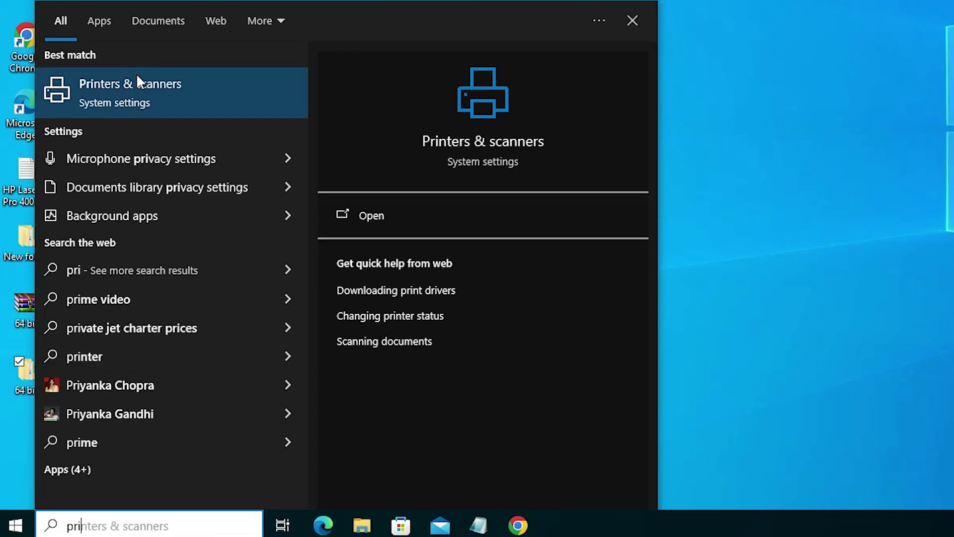
{"action": "left_click", "coordinate": [136, 84]}
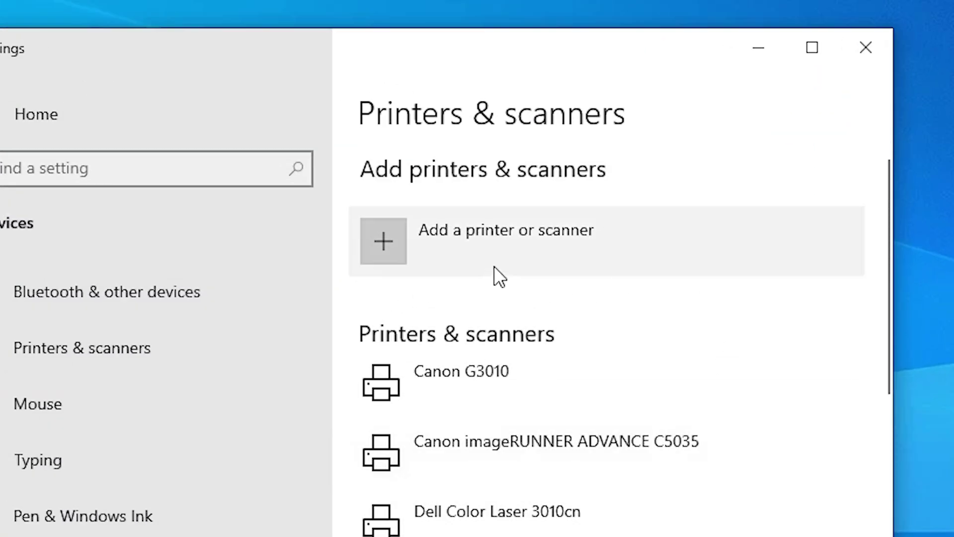
{"action": "left_click", "coordinate": [526, 256]}
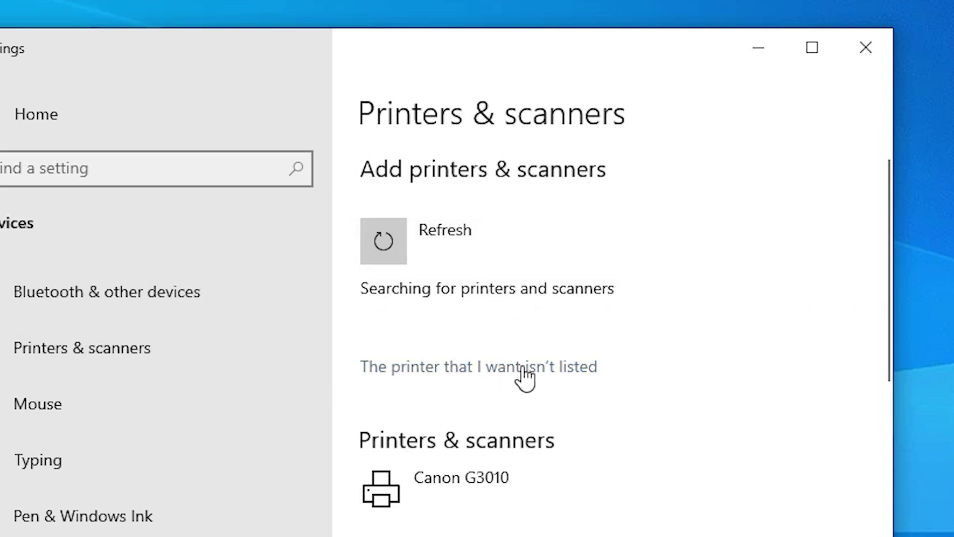
Report the printer isn't listed and choose a local printer with manual settings.
{"action": "left_click", "coordinate": [573, 383]}
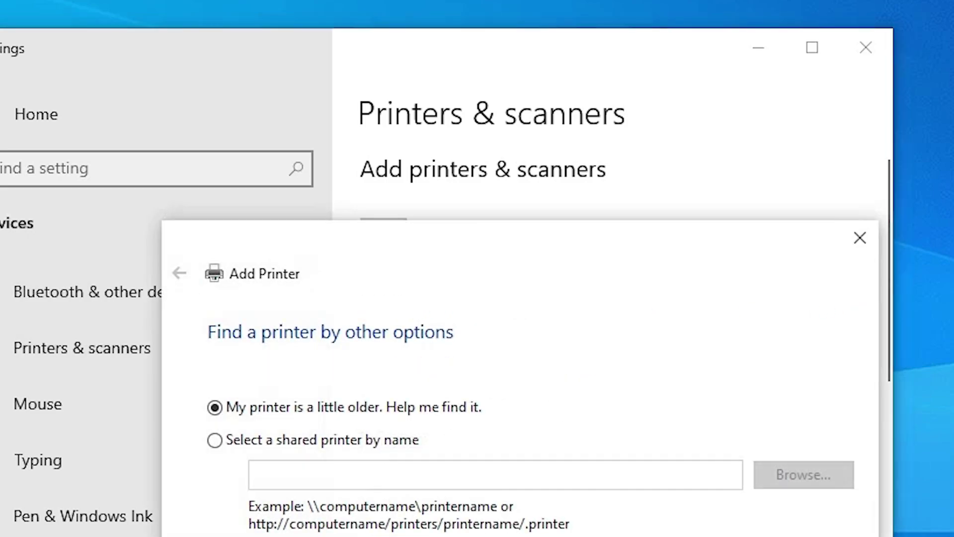
{"action": "left_click", "coordinate": [771, 52]}
{"action": "left_click", "coordinate": [771, 52]}
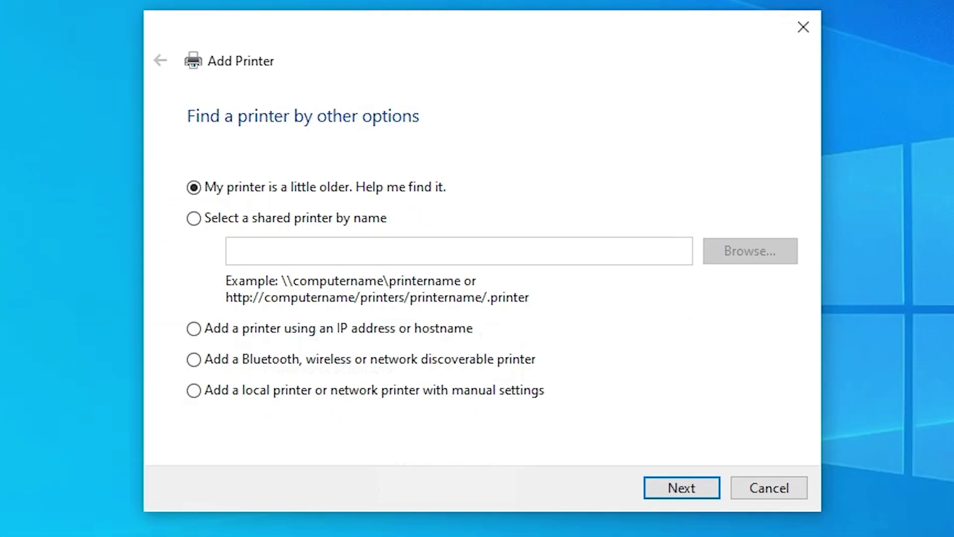
{"action": "left_click", "coordinate": [331, 393]}
{"action": "left_click", "coordinate": [682, 496]}
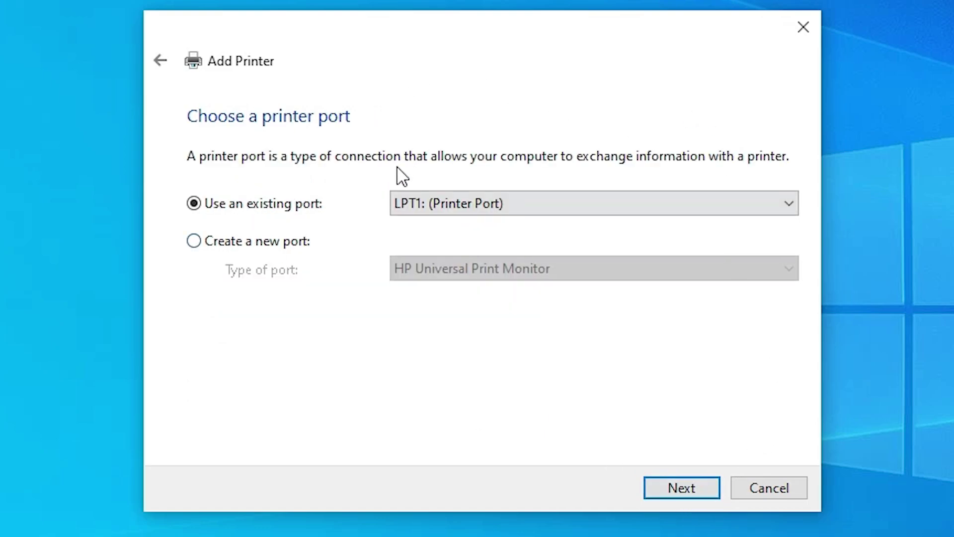
Use the existing USB_001 (Local Port) and continue to driver installation.
{"action": "left_click", "coordinate": [517, 203]}
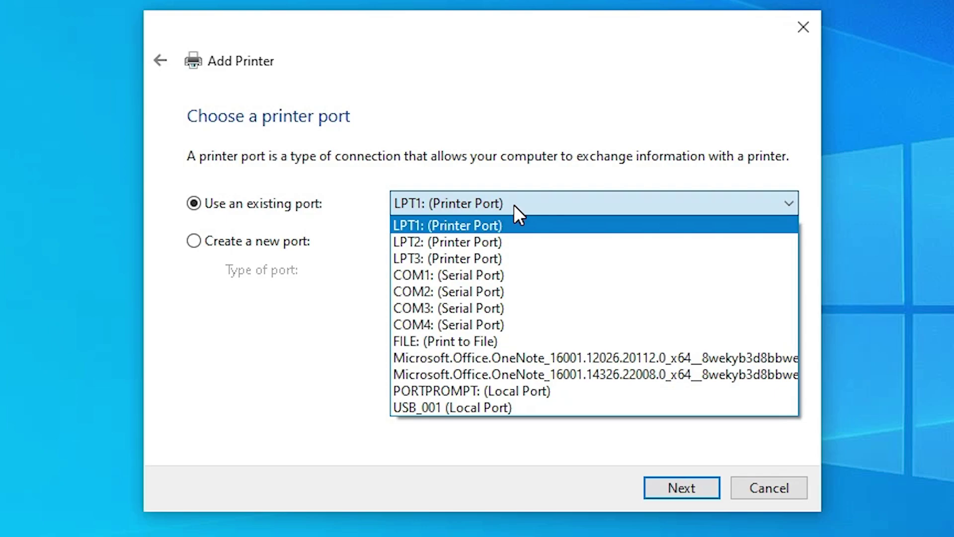
{"action": "left_click", "coordinate": [511, 408]}
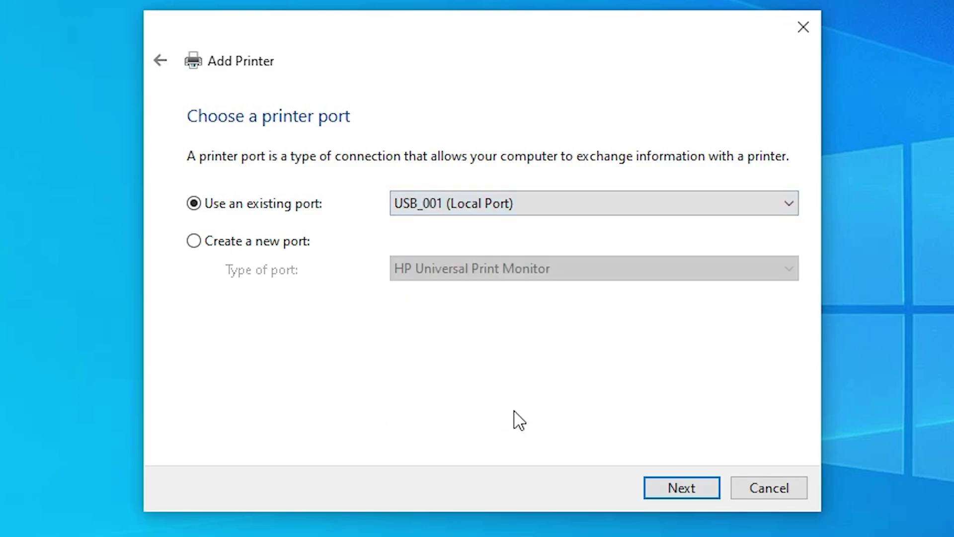
{"action": "left_click", "coordinate": [677, 480]}
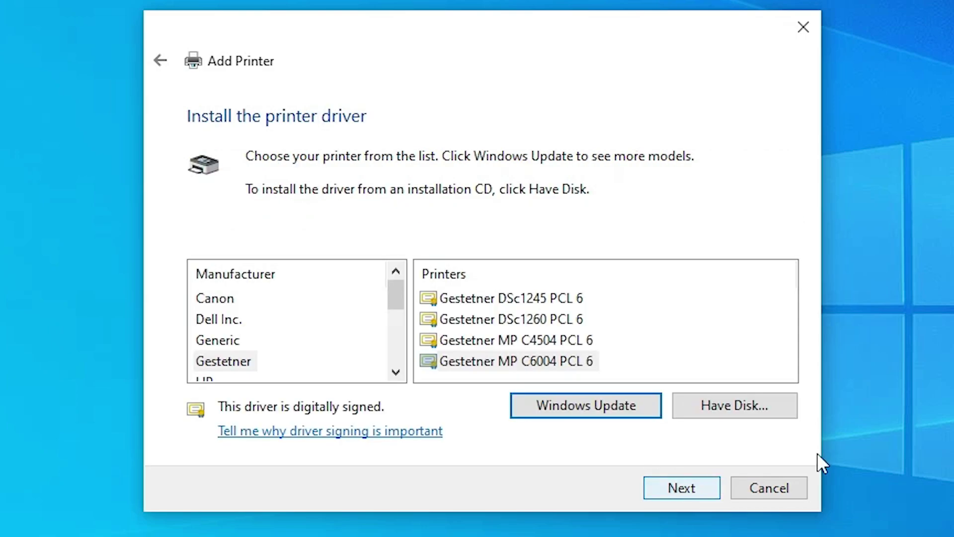
Load hpyo02744_x64.inf from Desktop > 64 bit > 64 bit via Have Disk.
{"action": "left_click", "coordinate": [744, 413]}
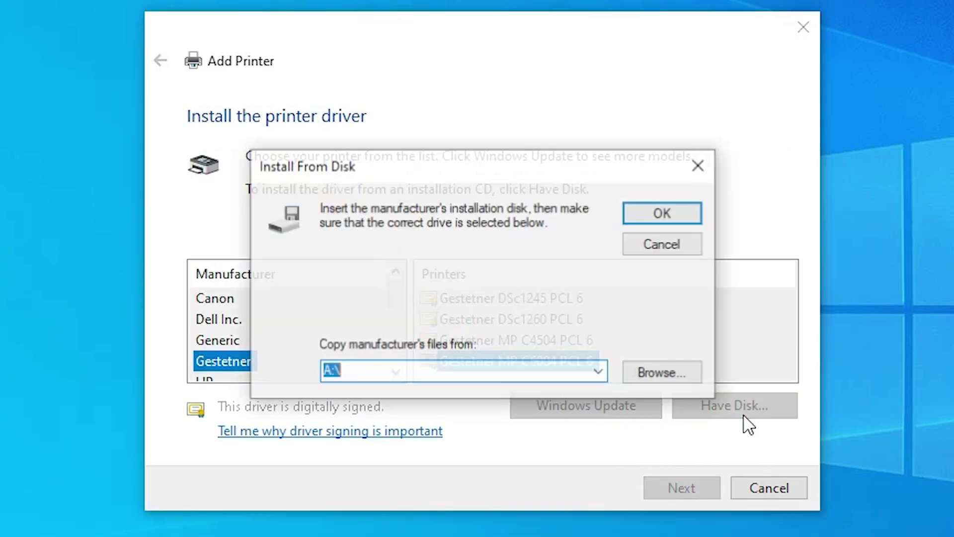
{"action": "left_click", "coordinate": [695, 376]}
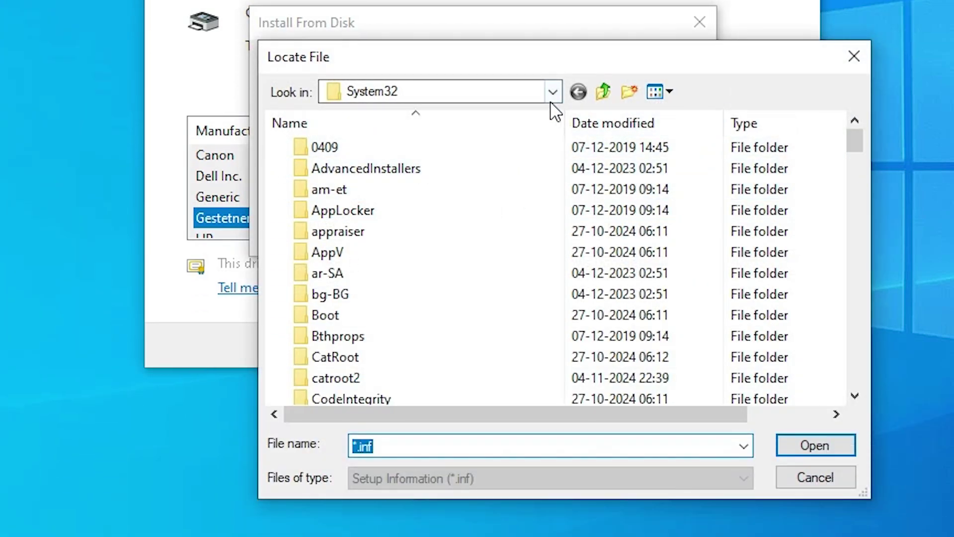
{"action": "left_click", "coordinate": [553, 95]}
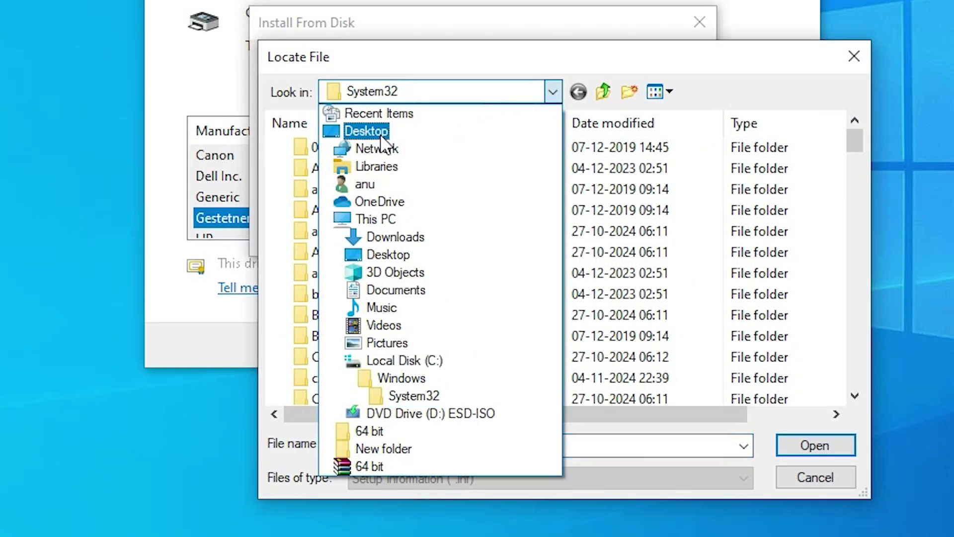
{"action": "left_click", "coordinate": [381, 138]}
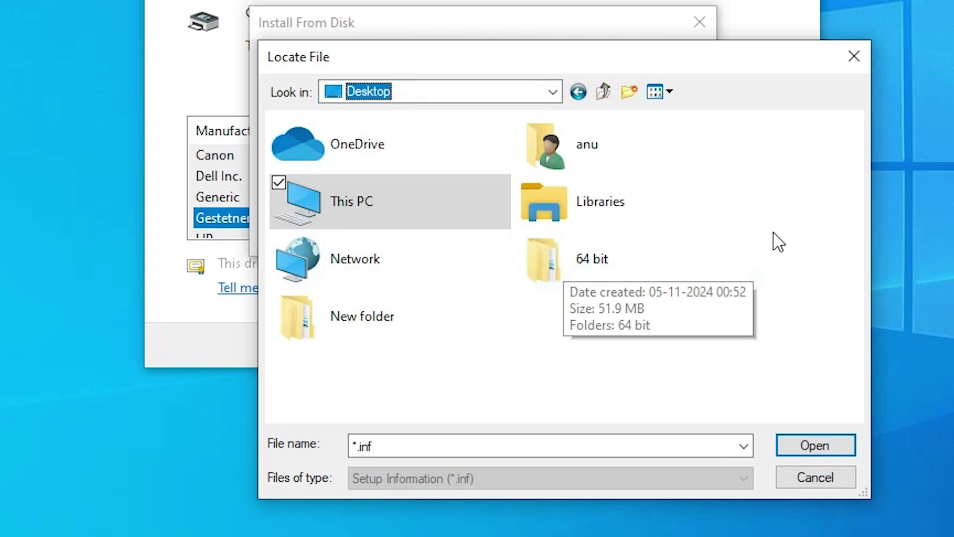
{"action": "double_click", "coordinate": [581, 268]}
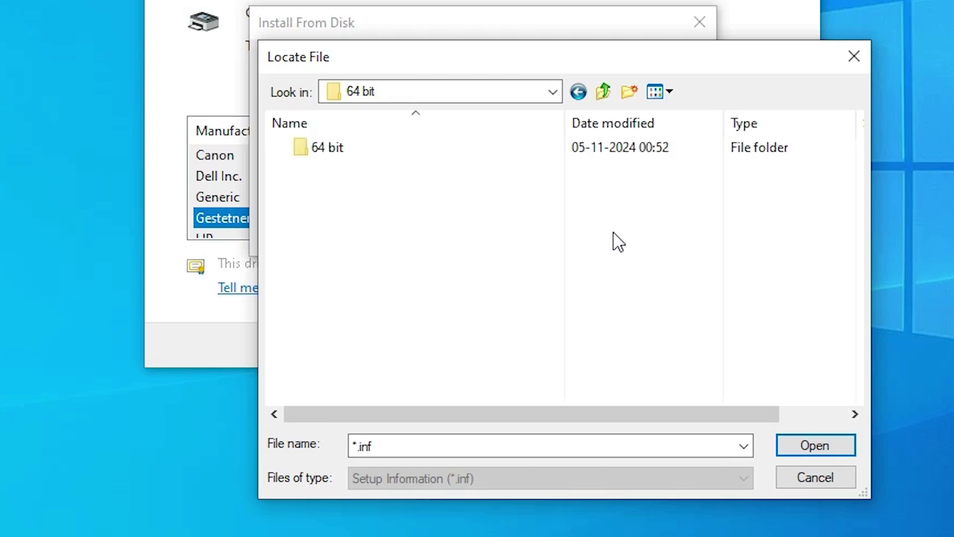
{"action": "double_click", "coordinate": [374, 160]}
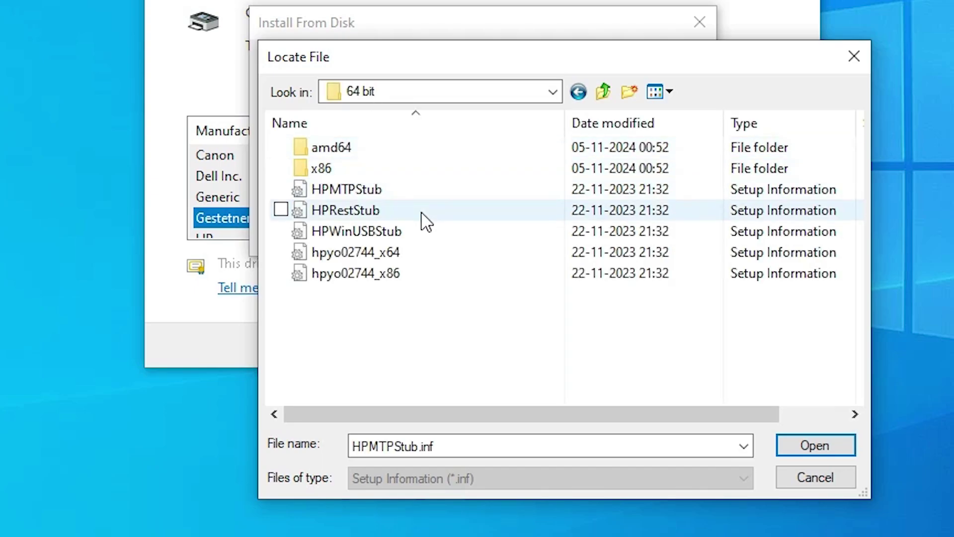
{"action": "left_click", "coordinate": [404, 253]}
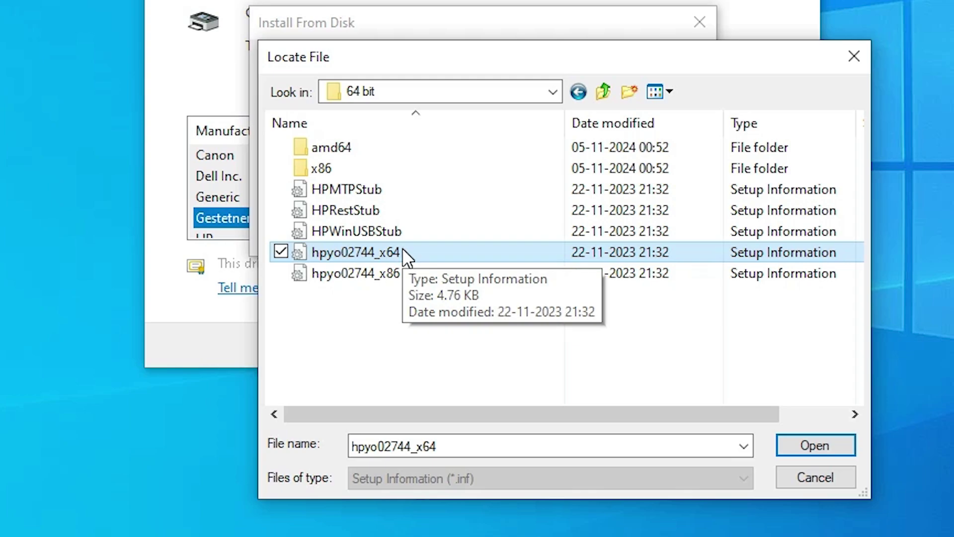
{"action": "left_click", "coordinate": [391, 275]}
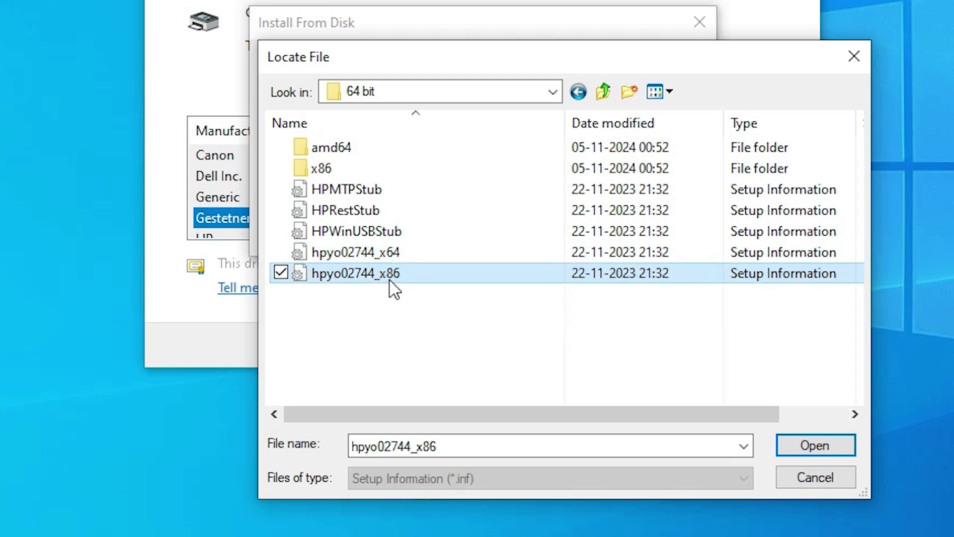
{"action": "left_click", "coordinate": [402, 252]}
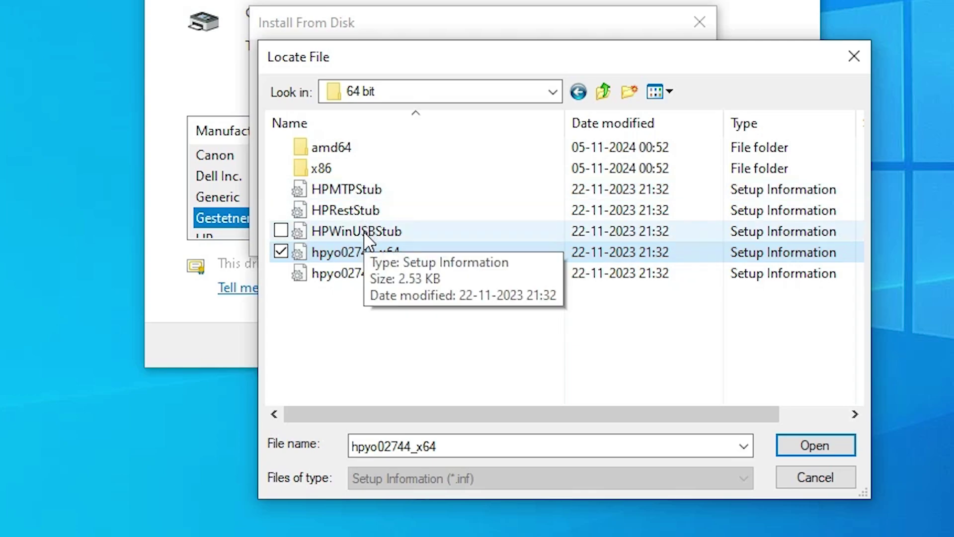
{"action": "left_click", "coordinate": [815, 448]}
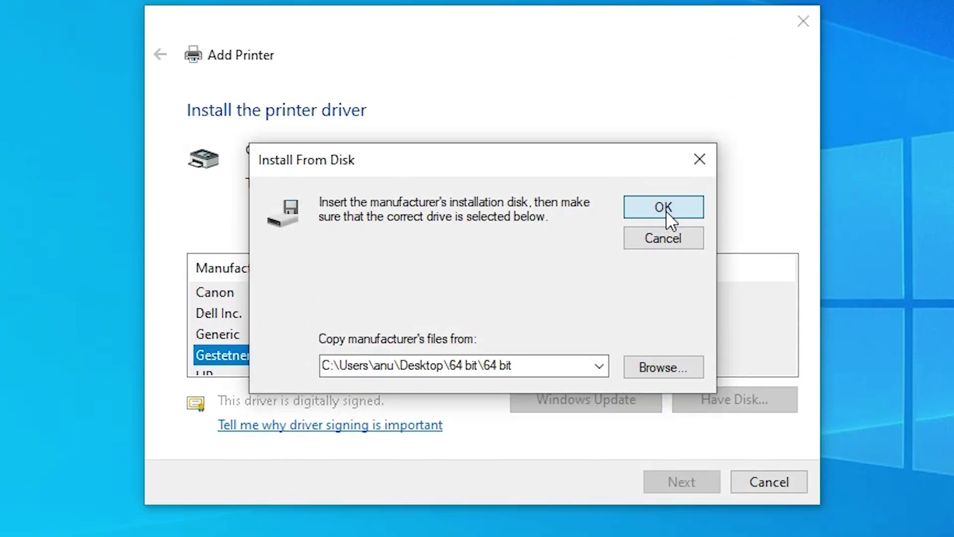
{"action": "left_click", "coordinate": [666, 76]}
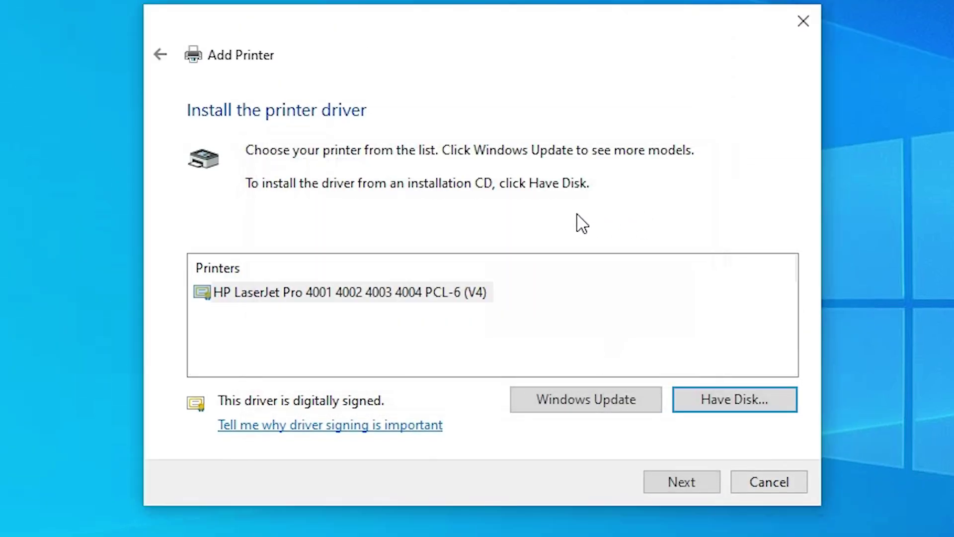
{"action": "left_click", "coordinate": [377, 299]}
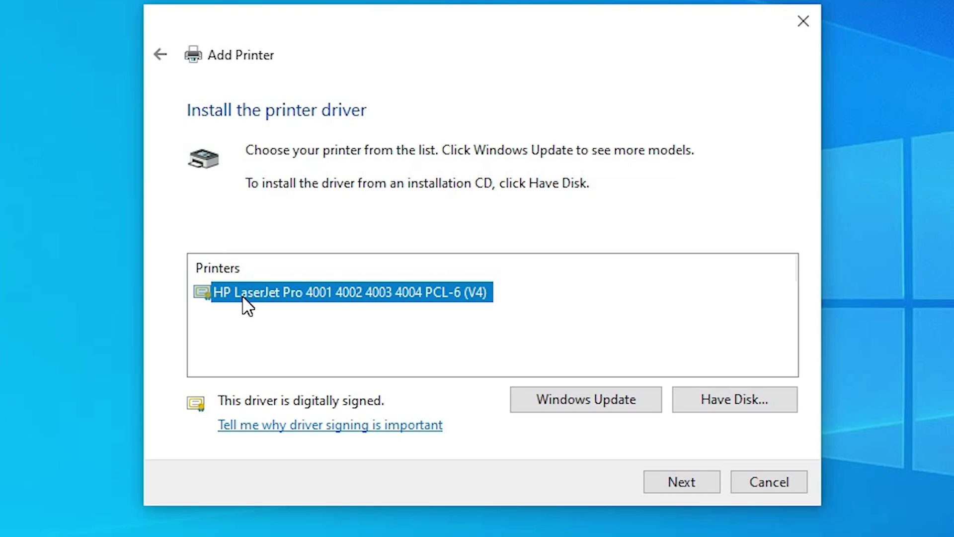
{"action": "left_click", "coordinate": [692, 481]}
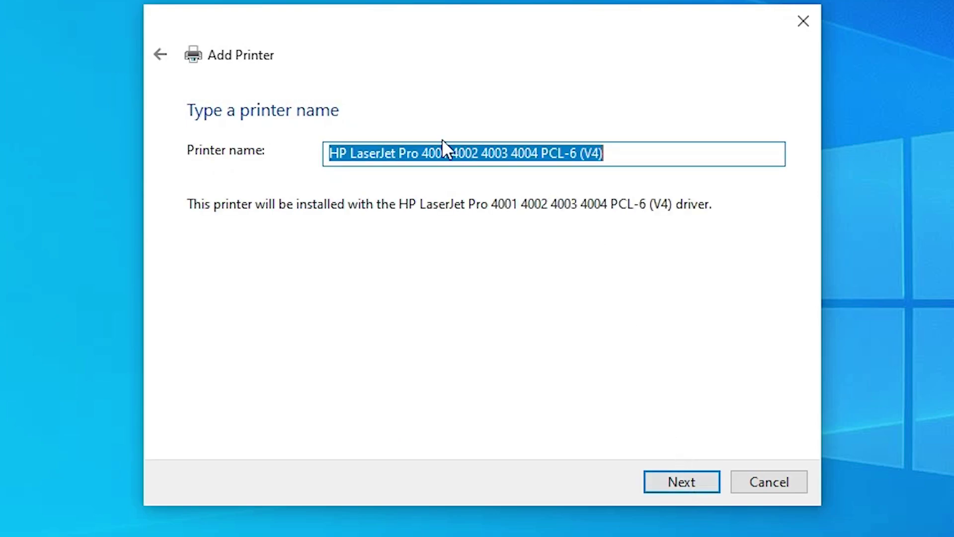
{"action": "left_click", "coordinate": [423, 153]}
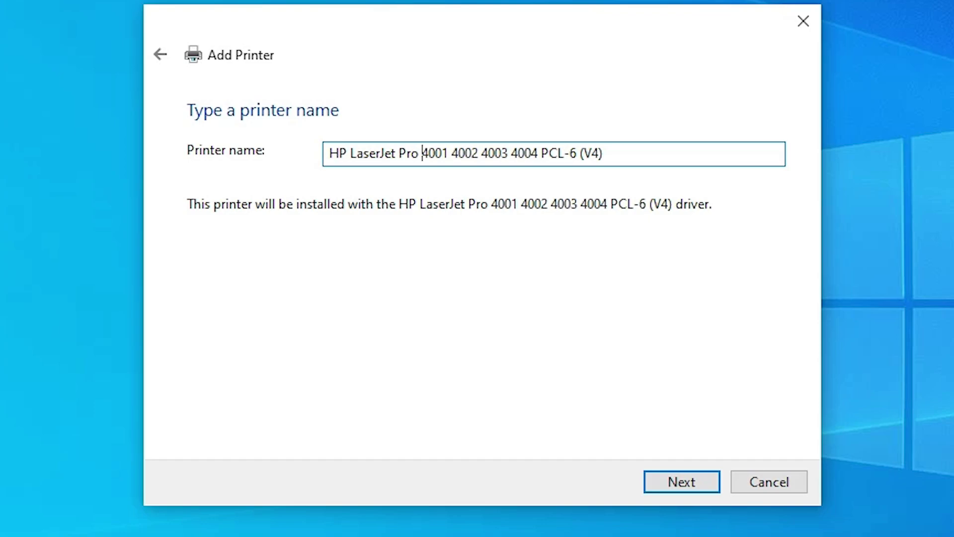
{"action": "left_click_drag", "start_coordinate": [422, 153], "coordinate": [488, 154]}
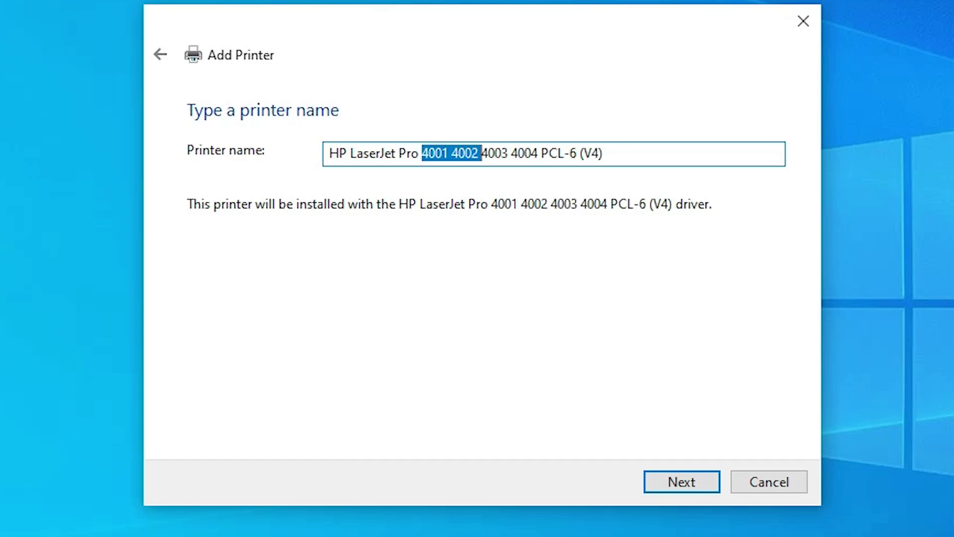
{"action": "key", "text": "Delete"}
{"action": "key", "text": "Right"}
{"action": "key", "text": "Right"}
{"action": "key", "text": "Right"}
{"action": "key", "text": "Right"}
{"action": "key", "text": "shift+End"}
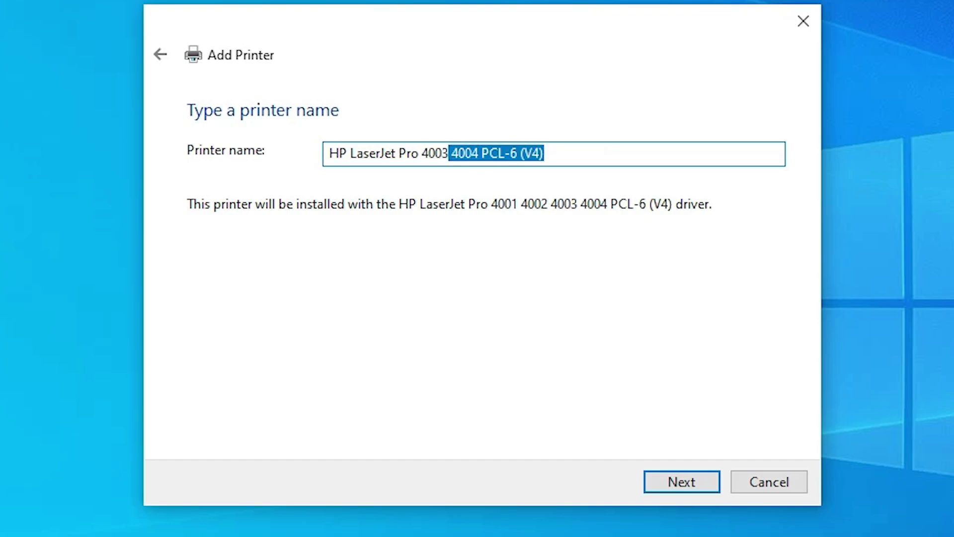
{"action": "key", "text": "Delete"}
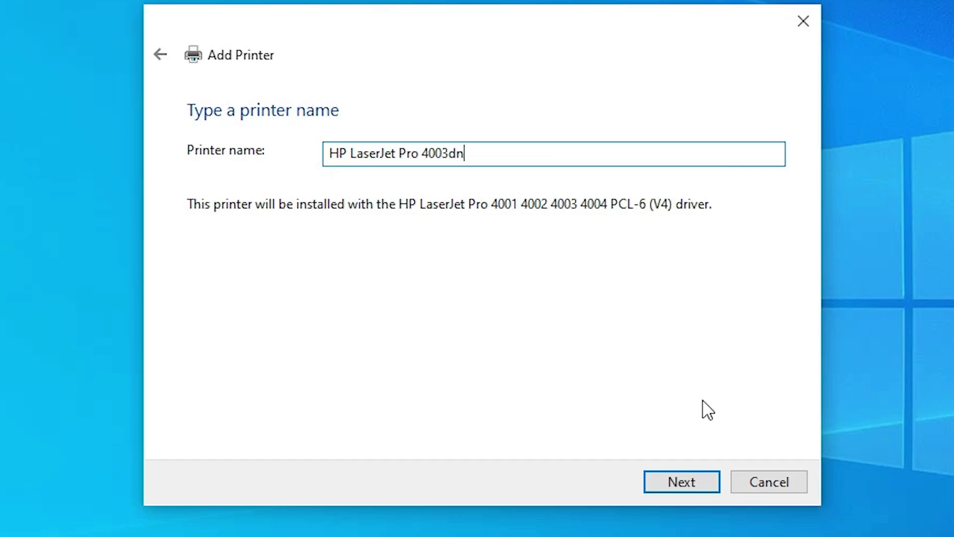
Install the printer without sharing and finish the wizard.
{"action": "left_click", "coordinate": [676, 485]}
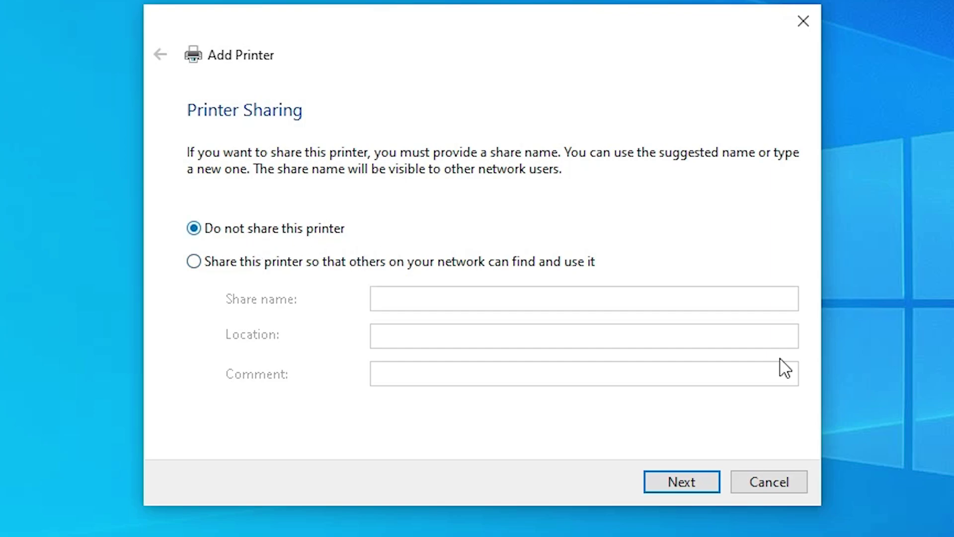
{"action": "left_click", "coordinate": [705, 480]}
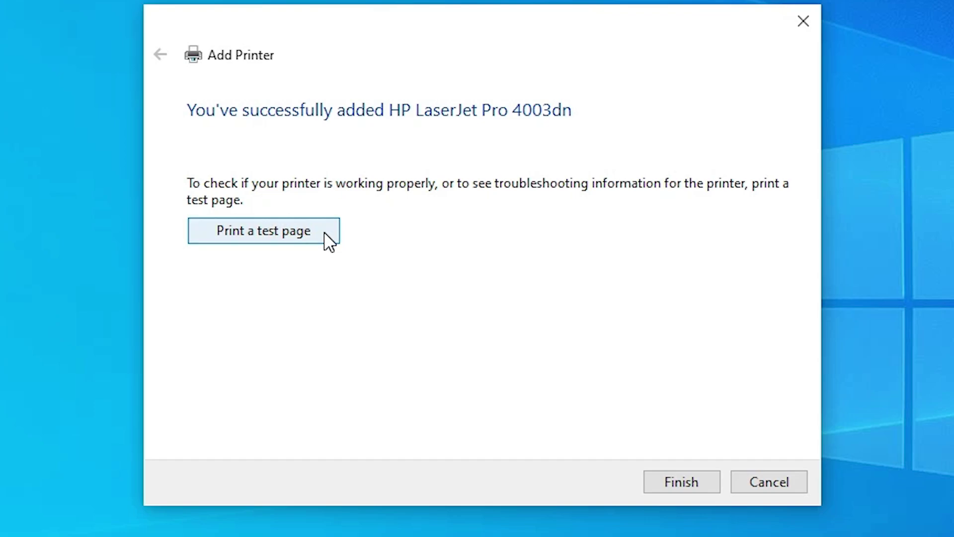
{"action": "left_click", "coordinate": [665, 478]}
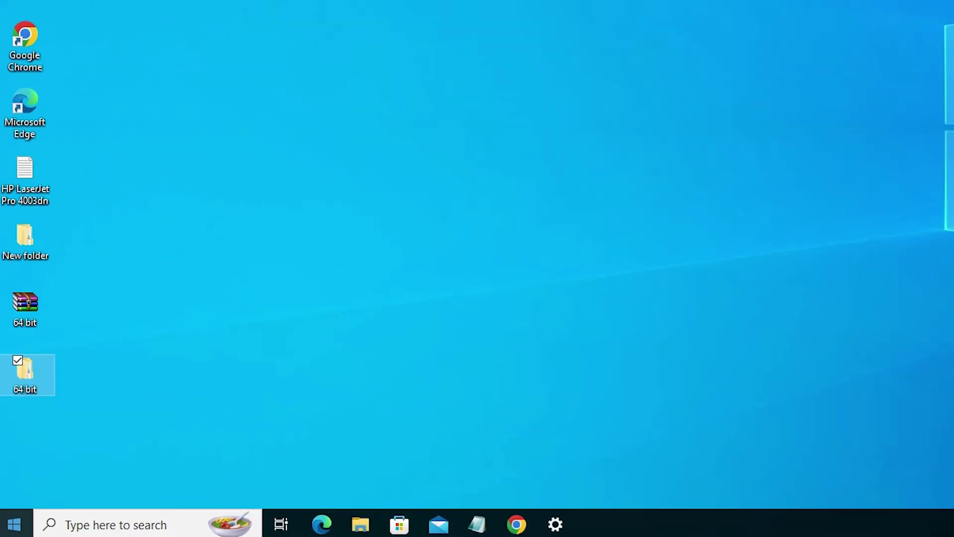
Reopen Printers & scanners via a 'pri' search and scroll to find HP LaserJet Pro 4003dn.
{"action": "left_click", "coordinate": [14, 524]}
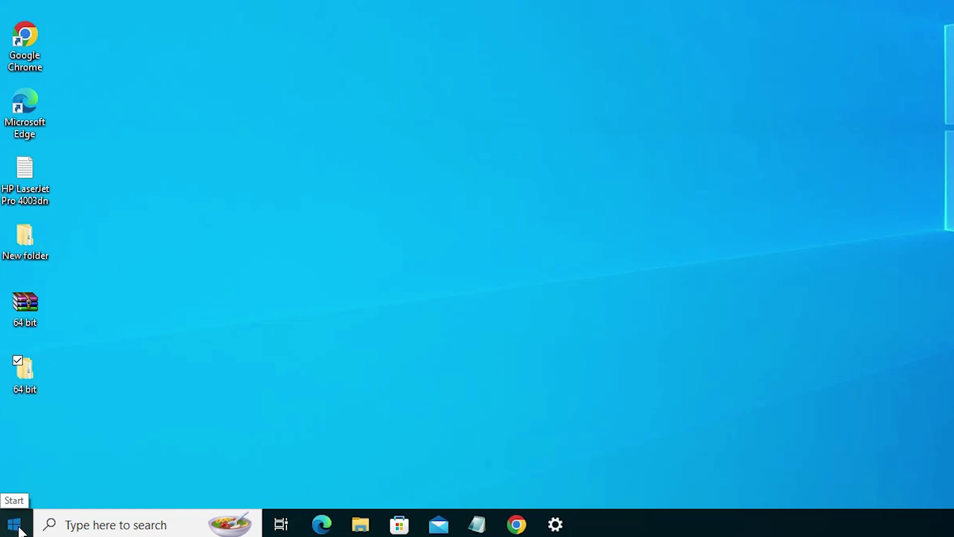
{"action": "type", "text": "pri"}
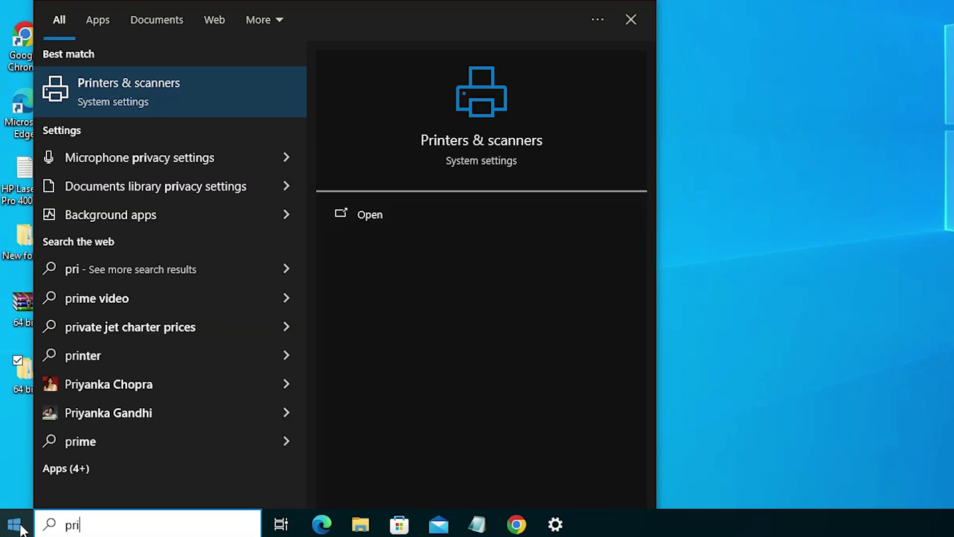
{"action": "left_click", "coordinate": [195, 102]}
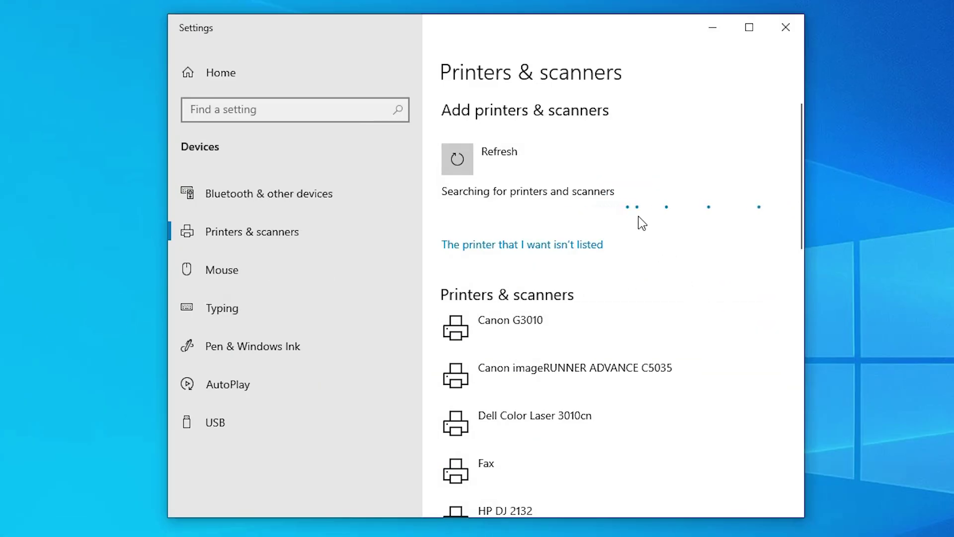
{"action": "scroll", "coordinate": [609, 383], "scroll_direction": "down", "scroll_amount": 3}
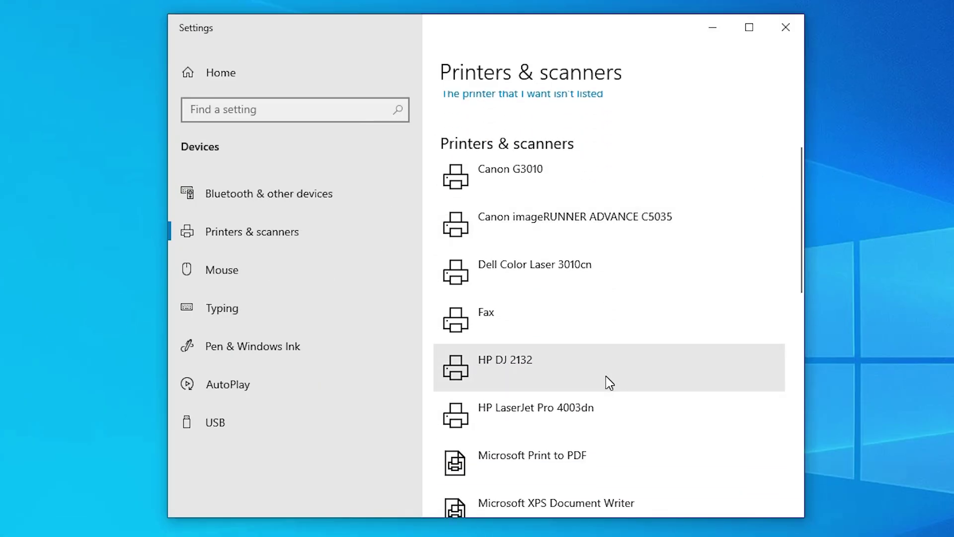
{"action": "scroll", "coordinate": [615, 384], "scroll_direction": "down", "scroll_amount": 2}
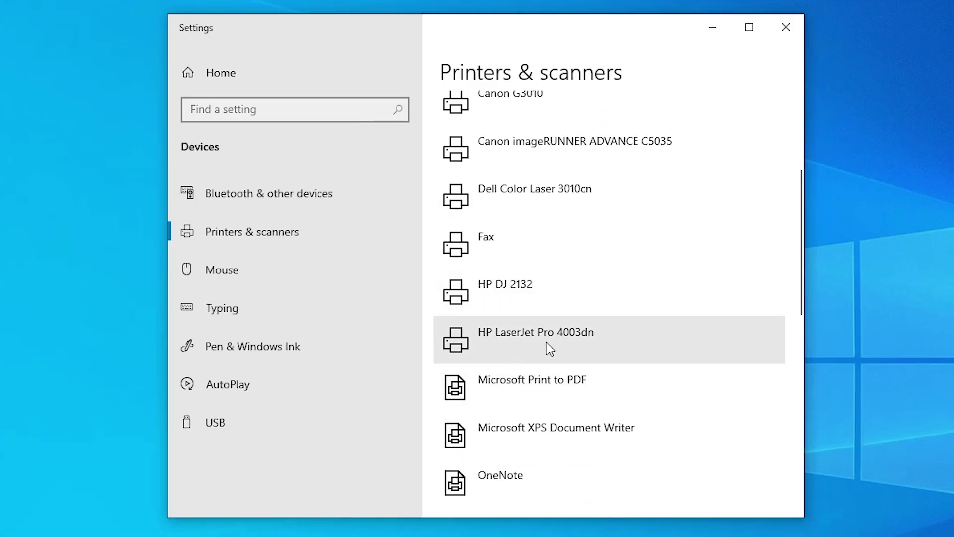